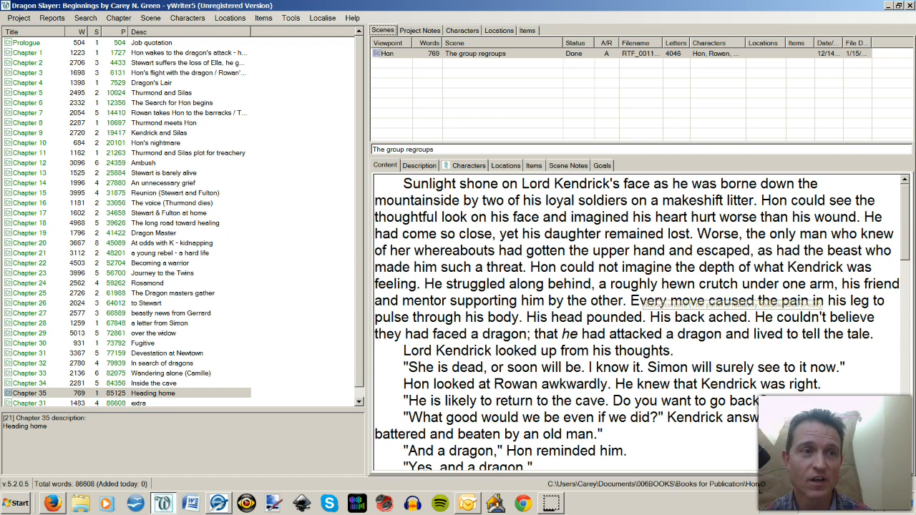
Browse the chapter list from the Prologue to Chapter 6 to view each chapter's scenes and text.
{"action": "left_click", "coordinate": [27, 42]}
{"action": "left_click", "coordinate": [27, 53]}
{"action": "key", "text": "Down"}
{"action": "key", "text": "Down"}
{"action": "key", "text": "Down"}
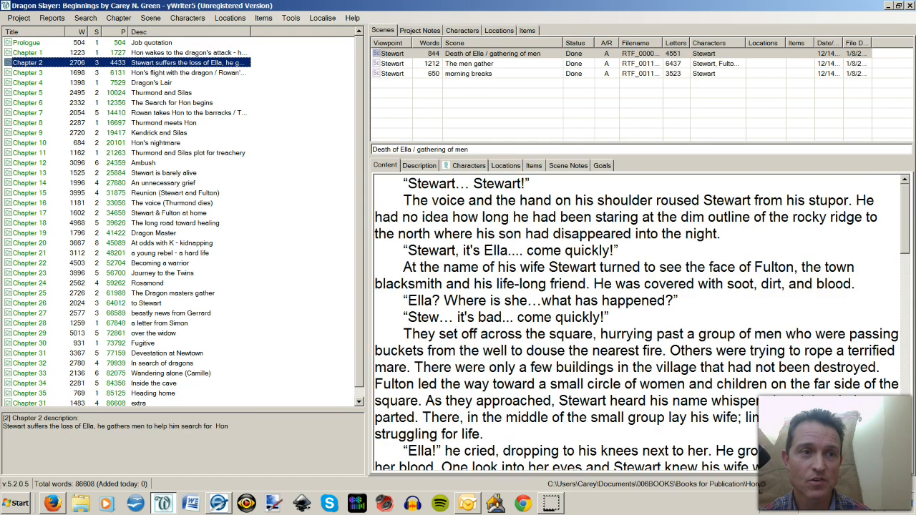
{"action": "key", "text": "Down"}
{"action": "key", "text": "Down"}
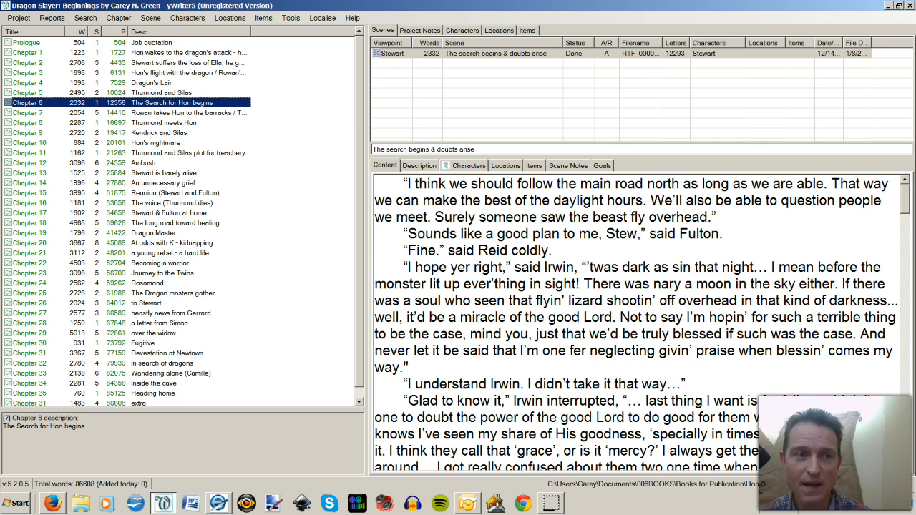
Move Chapter 12's "Morning departure" scene just above "Silas asserts his authority", and restore it to the start of the scene order.
{"action": "left_click", "coordinate": [29, 163]}
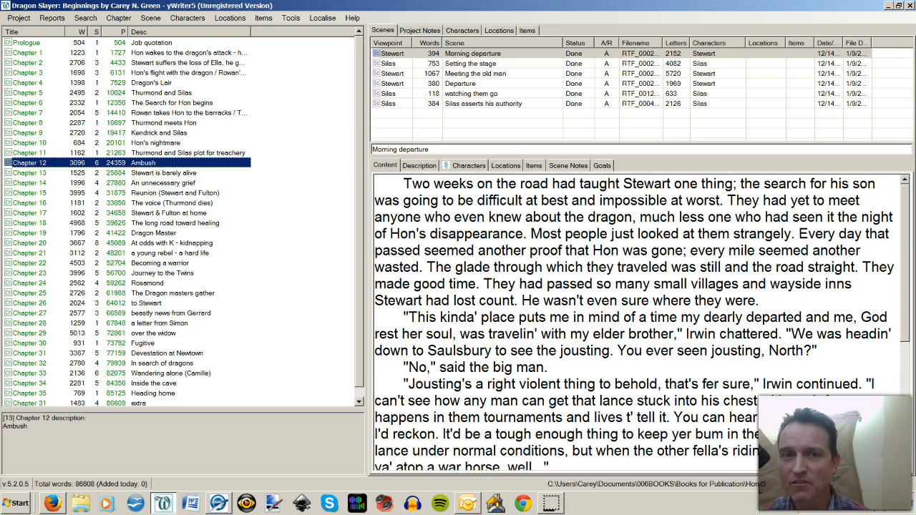
{"action": "left_click_drag", "start_coordinate": [472, 54], "coordinate": [472, 104]}
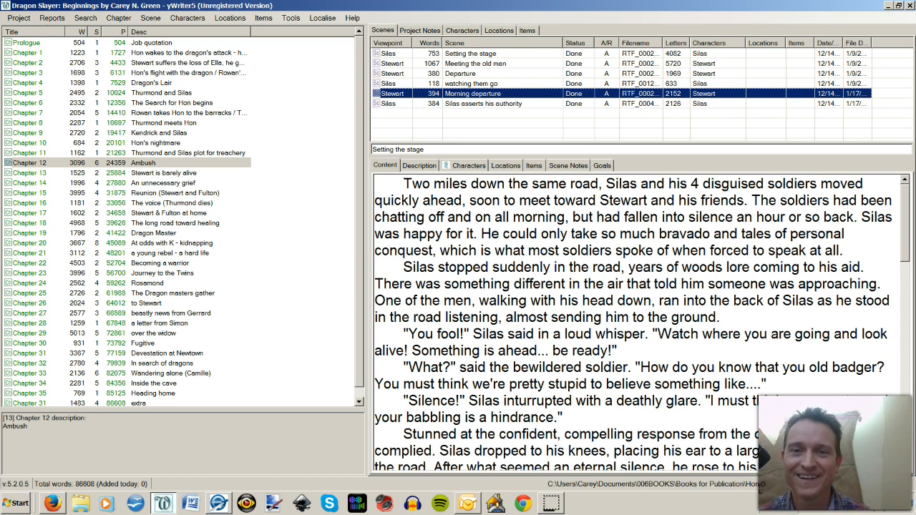
{"action": "left_click_drag", "start_coordinate": [472, 94], "coordinate": [472, 54]}
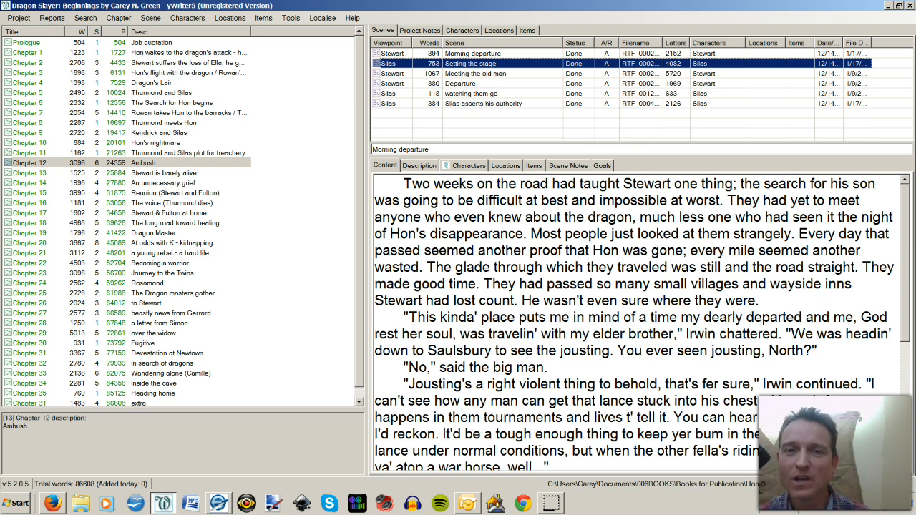
Review the "Morning departure" scene's description, characters, locations, items, notes and goals, and return to its text.
{"action": "left_click", "coordinate": [419, 166]}
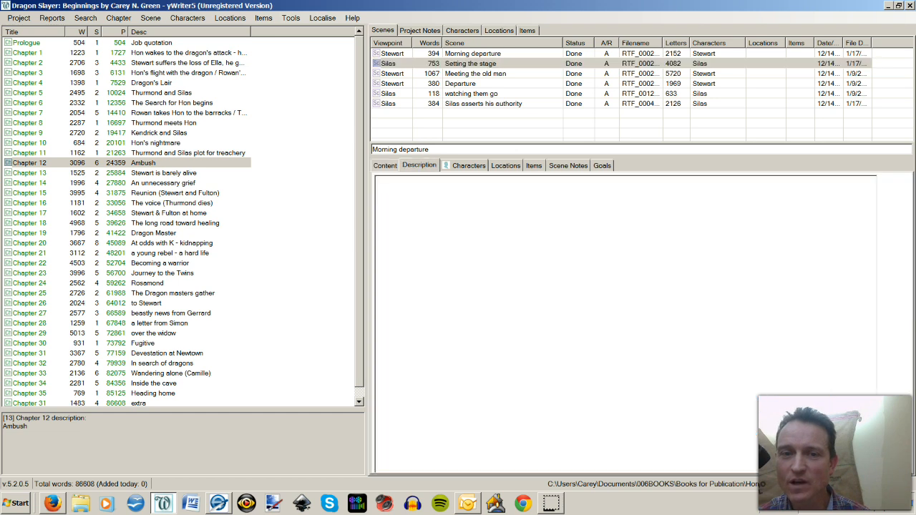
{"action": "left_click", "coordinate": [469, 166]}
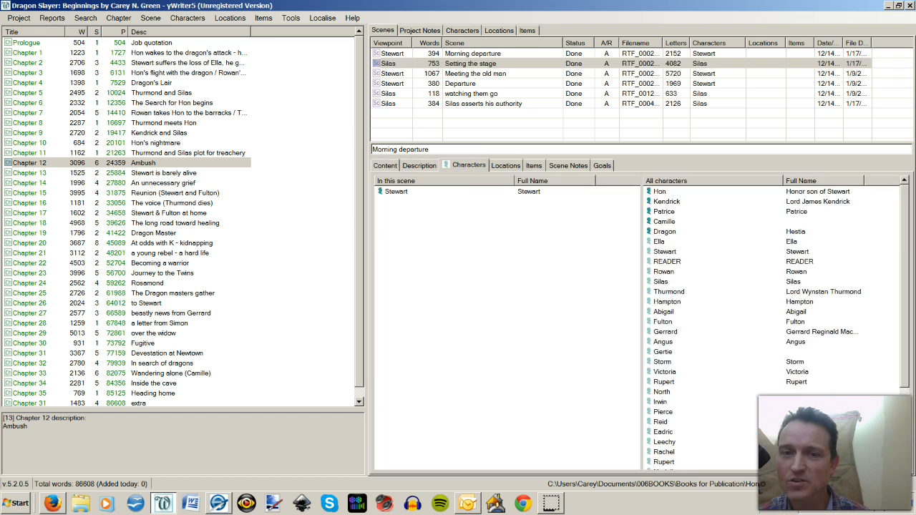
{"action": "left_click", "coordinate": [505, 166]}
{"action": "left_click", "coordinate": [534, 165]}
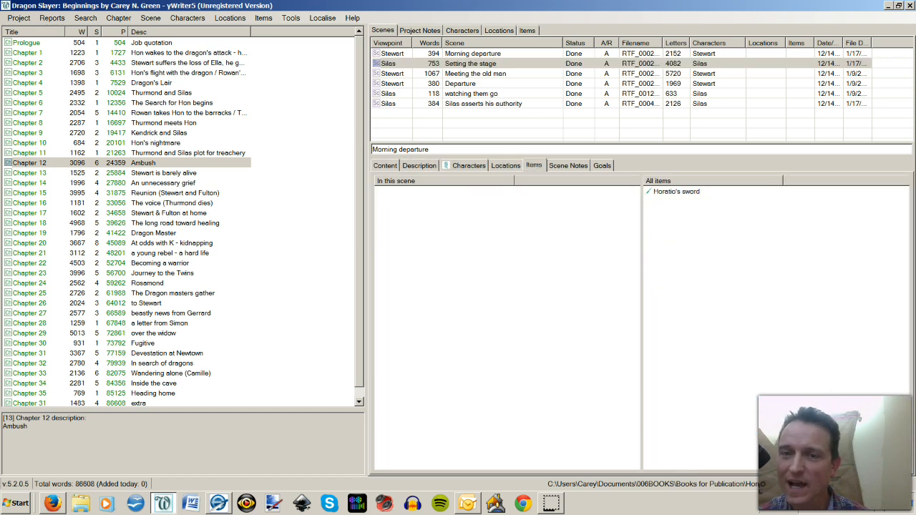
{"action": "left_click", "coordinate": [568, 165]}
{"action": "left_click", "coordinate": [602, 165]}
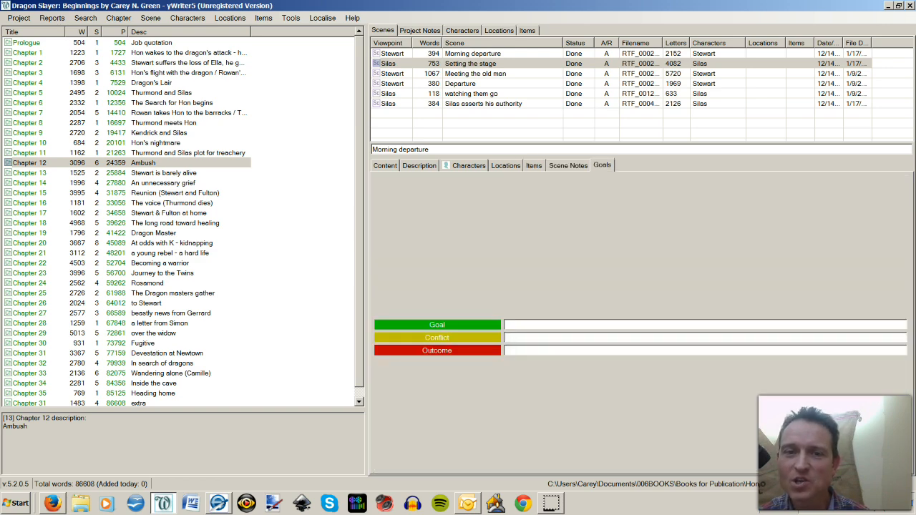
{"action": "left_click", "coordinate": [385, 166]}
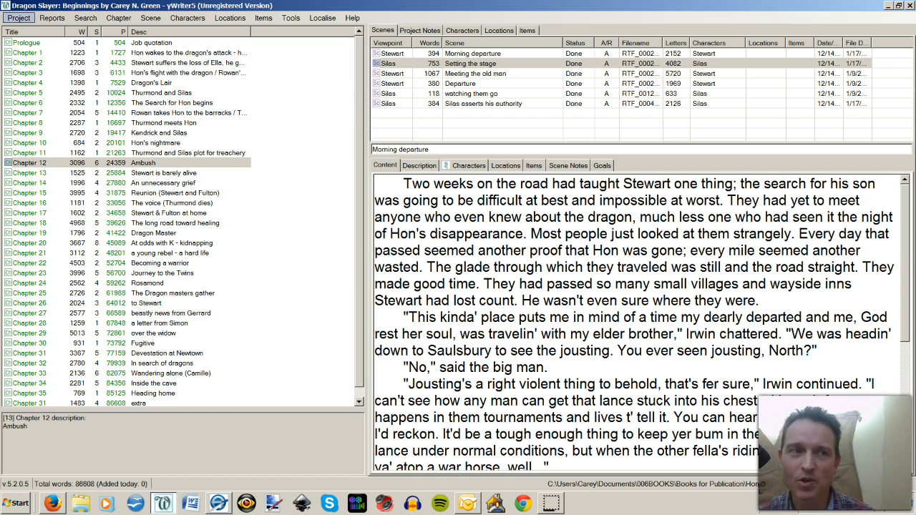
Start a new project and title it "Test project" in the setup wizard.
{"action": "left_click", "coordinate": [18, 18]}
{"action": "left_click", "coordinate": [32, 38]}
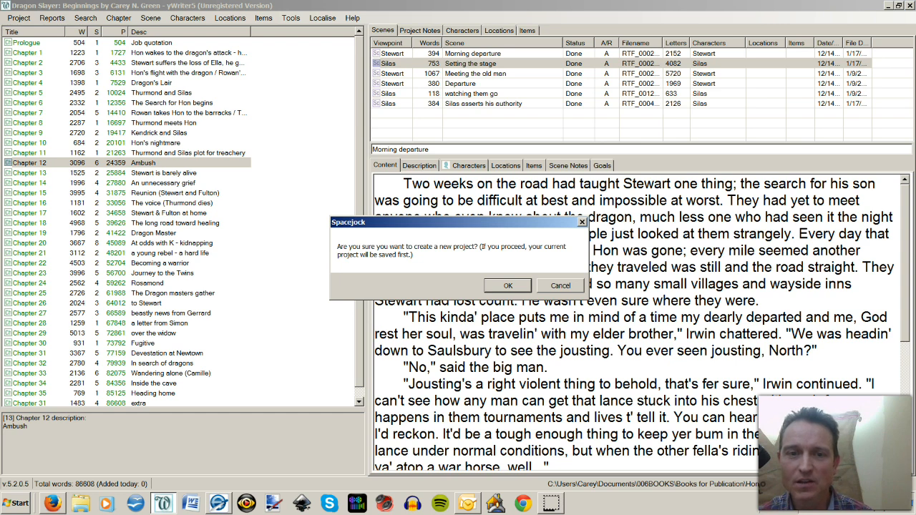
{"action": "key", "text": "Return"}
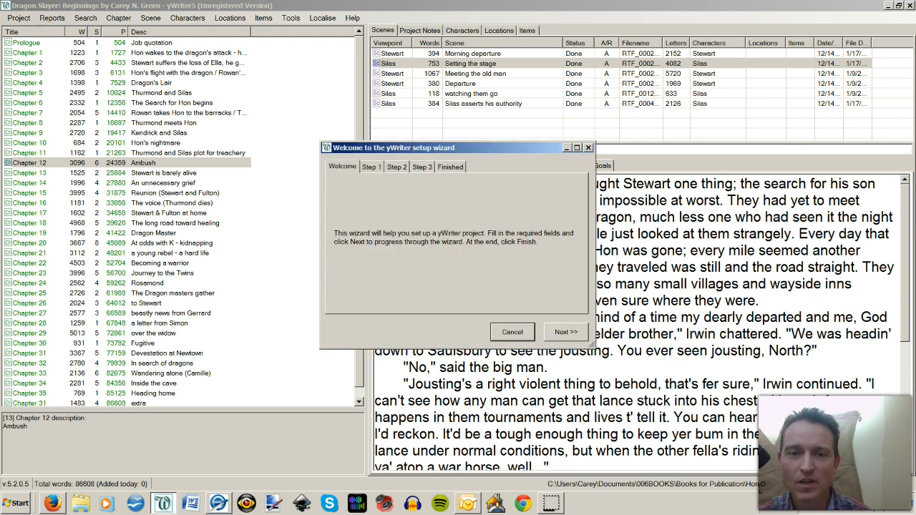
{"action": "left_click", "coordinate": [566, 332]}
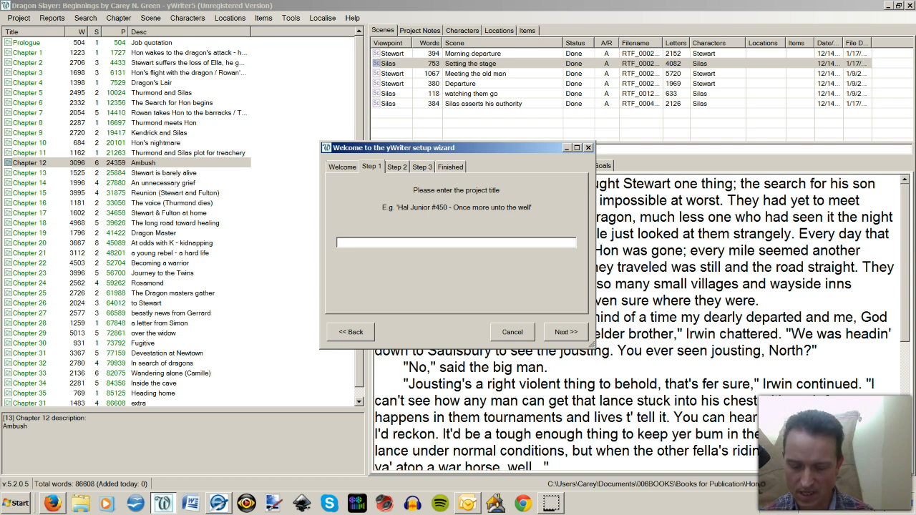
{"action": "type", "text": "Test project"}
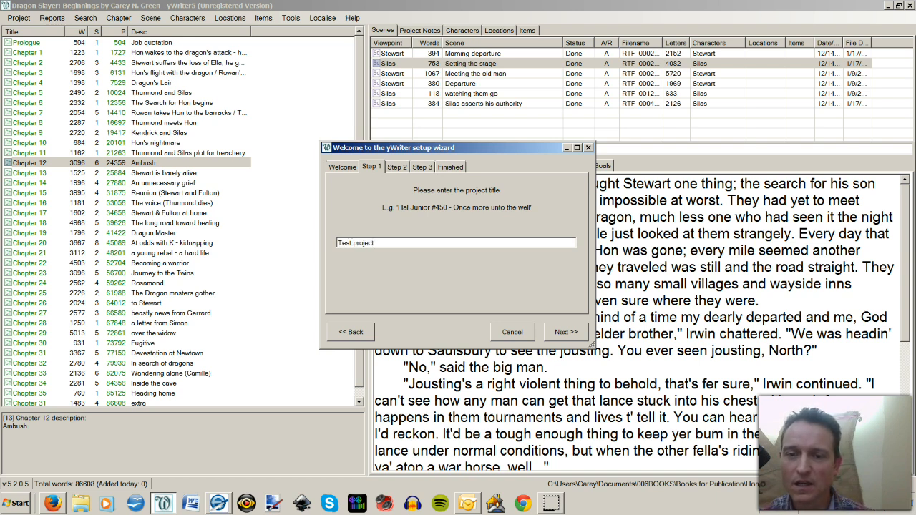
{"action": "key", "text": "Return"}
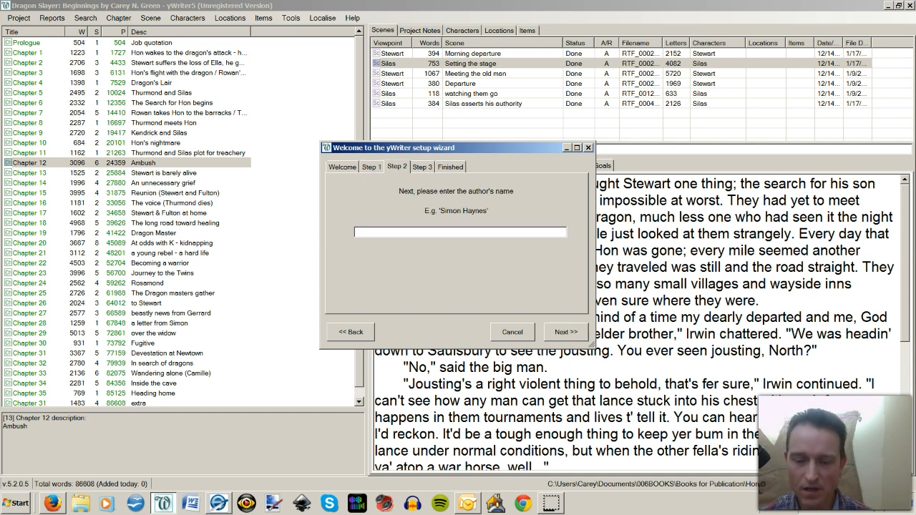
Enter the author's name, accept the suggested project folder and its creation, and finish the project setup.
{"action": "type", "text": "Carey Green"}
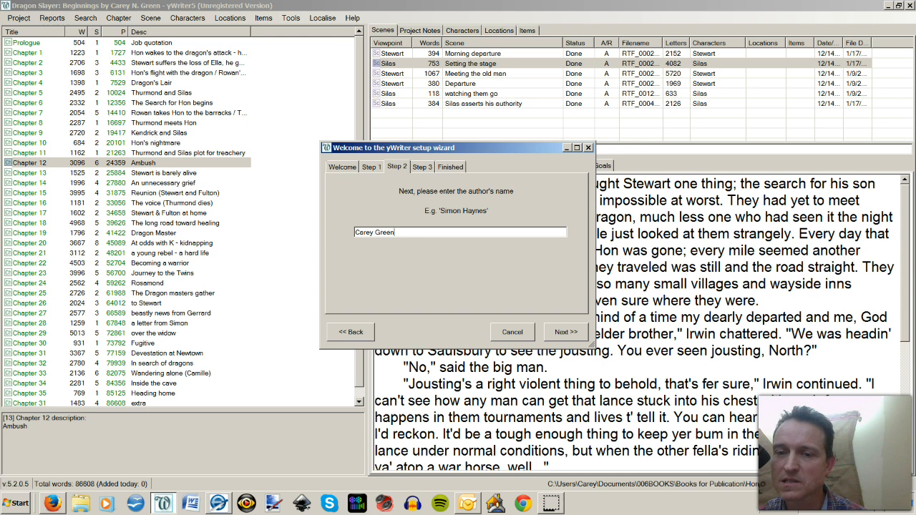
{"action": "key", "text": "Return"}
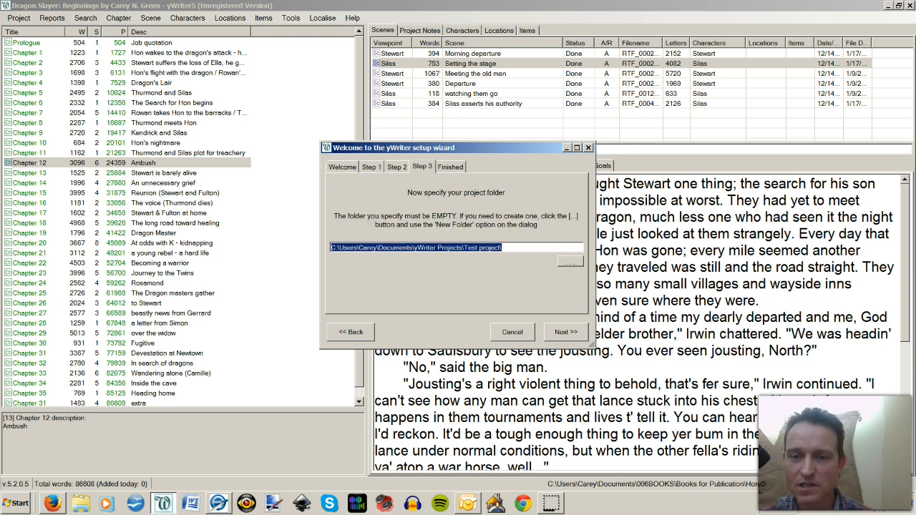
{"action": "key", "text": "Return"}
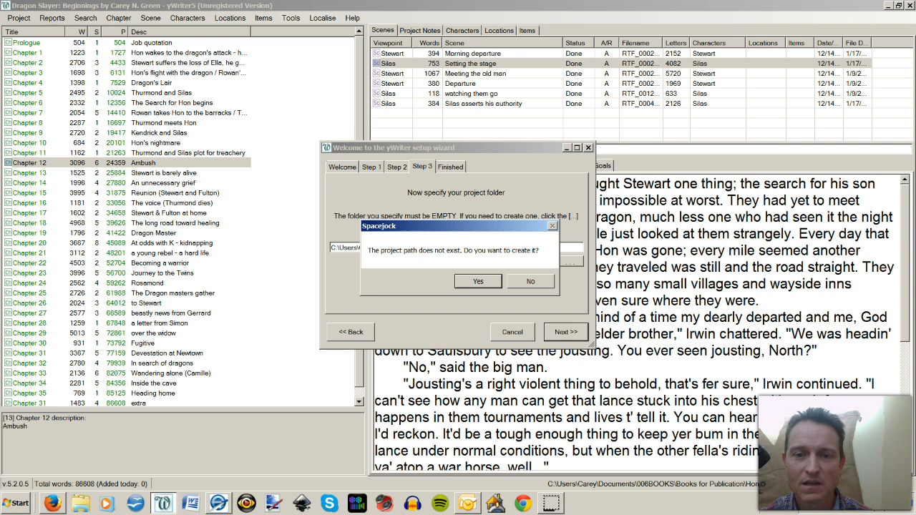
{"action": "key", "text": "Return"}
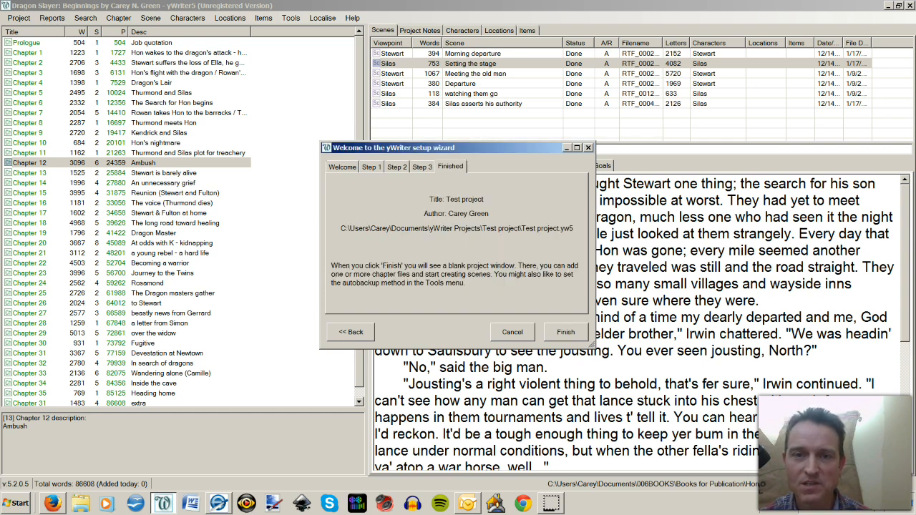
{"action": "key", "text": "Return"}
{"action": "key", "text": "Return"}
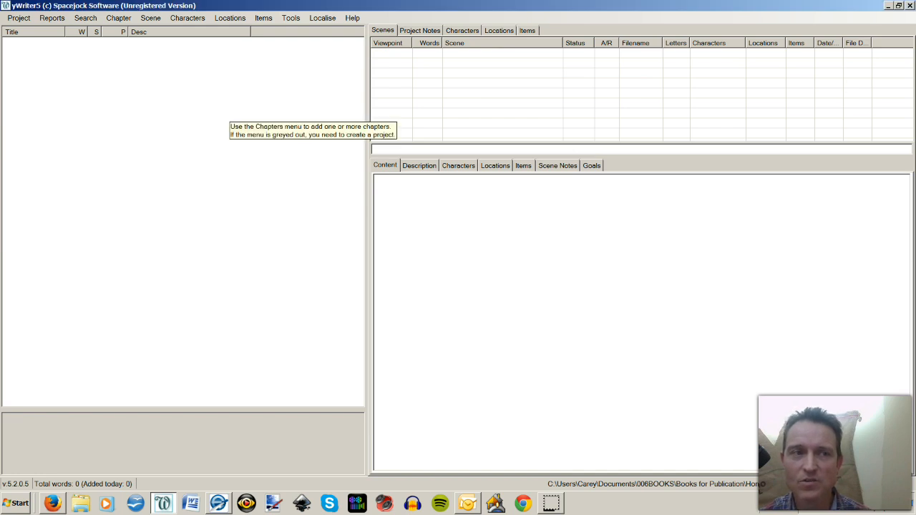
Create a new chapter titled "My test chapter 1" with an empty description.
{"action": "right_click", "coordinate": [25, 49]}
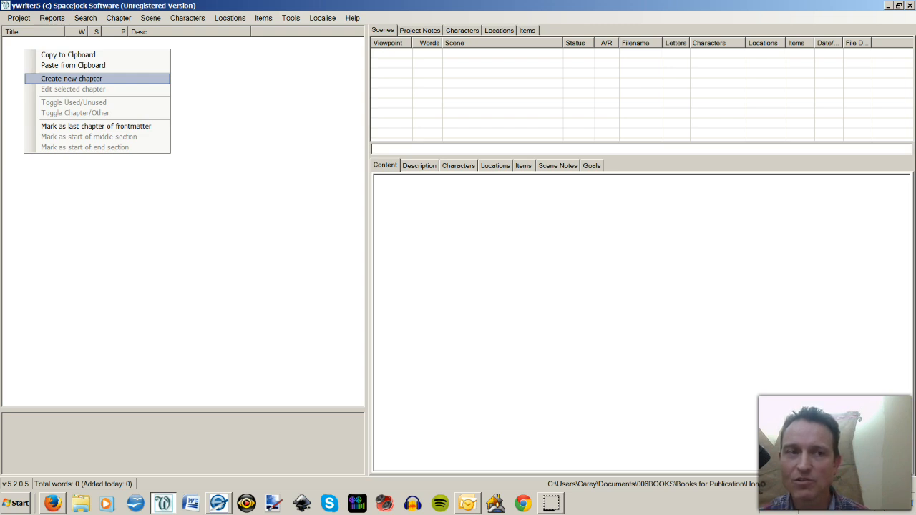
{"action": "left_click", "coordinate": [71, 78]}
{"action": "left_click_drag", "start_coordinate": [428, 195], "coordinate": [396, 196]}
{"action": "type", "text": "My "}
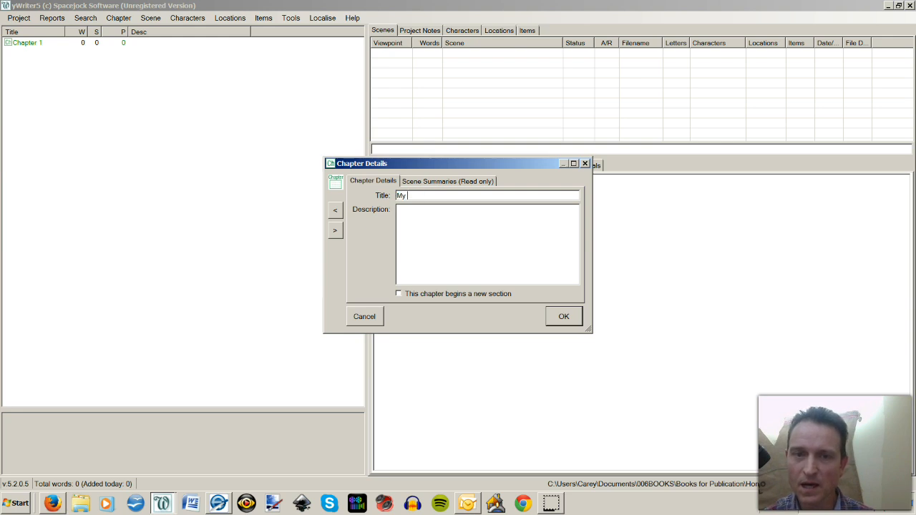
{"action": "type", "text": "test chapter 1"}
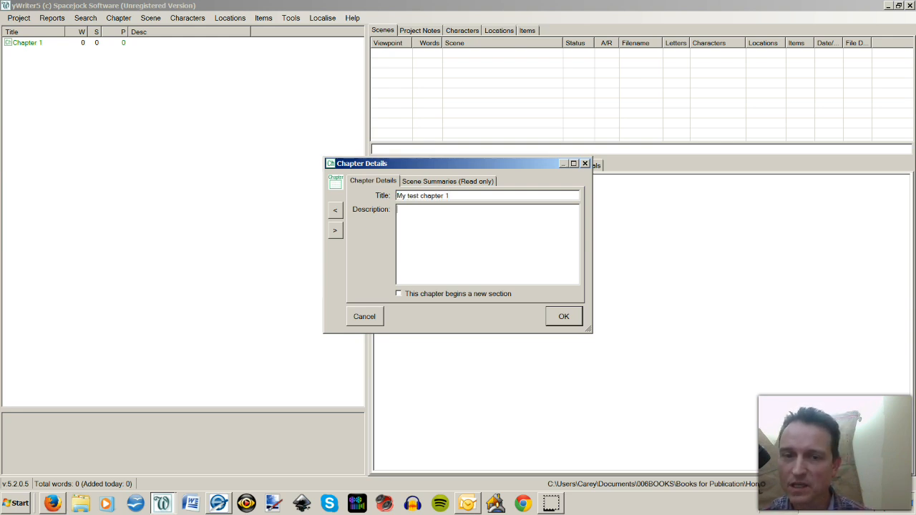
{"action": "left_click", "coordinate": [448, 181]}
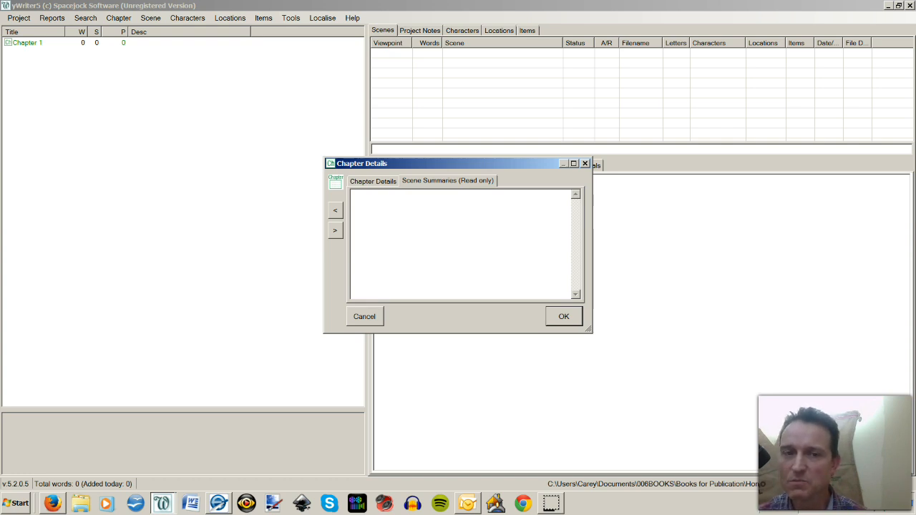
{"action": "key", "text": "Return"}
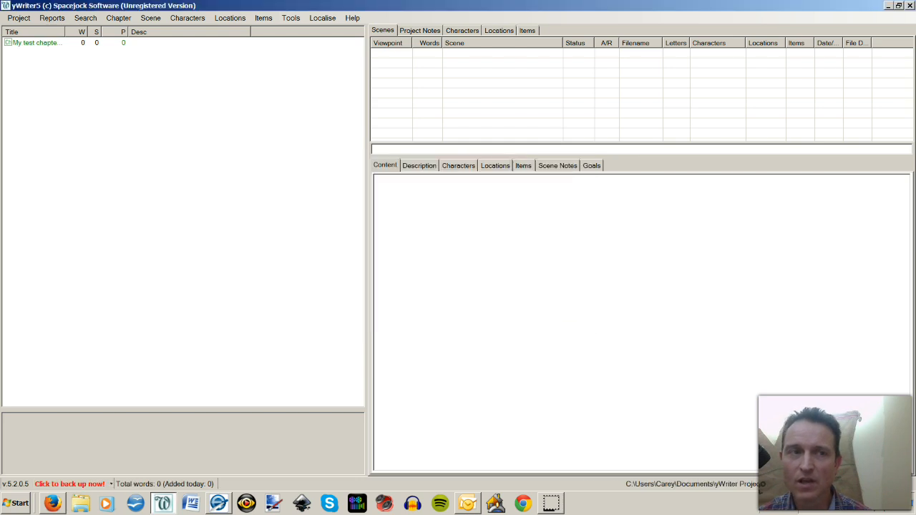
Add a new scene to "My test chapter 1".
{"action": "left_click", "coordinate": [37, 43]}
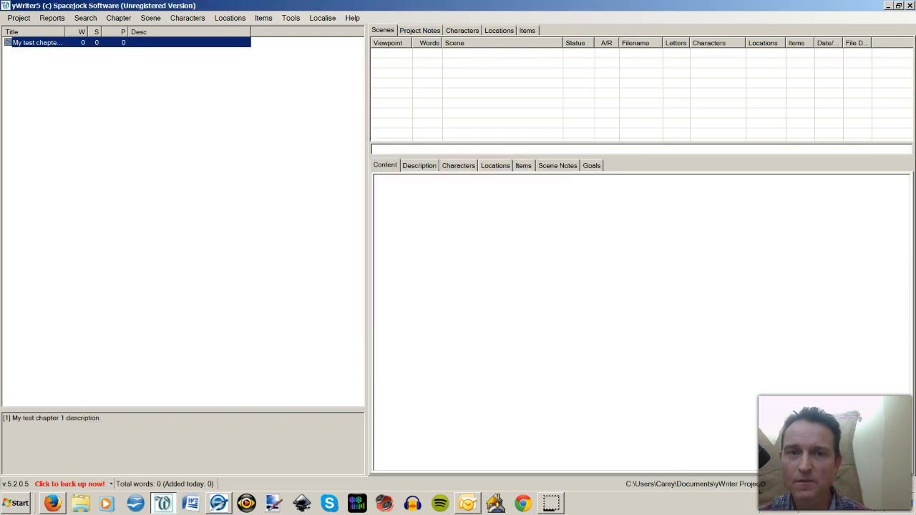
{"action": "right_click", "coordinate": [395, 55]}
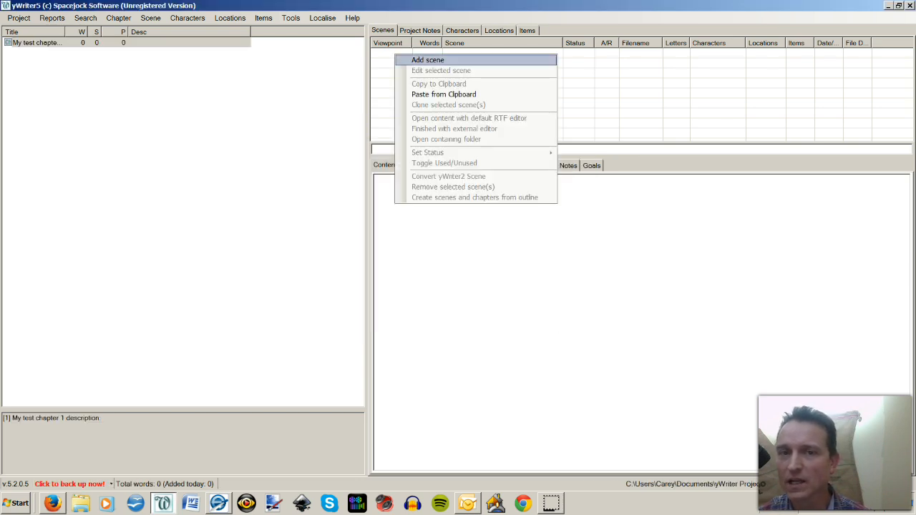
{"action": "left_click", "coordinate": [428, 60]}
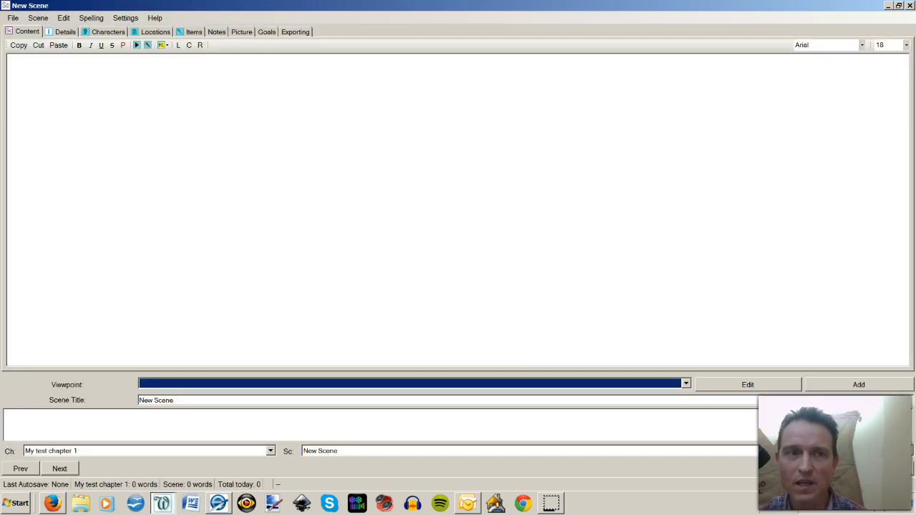
Add a new character from the scene's viewpoint setting and enter the character's short name.
{"action": "left_click", "coordinate": [107, 31]}
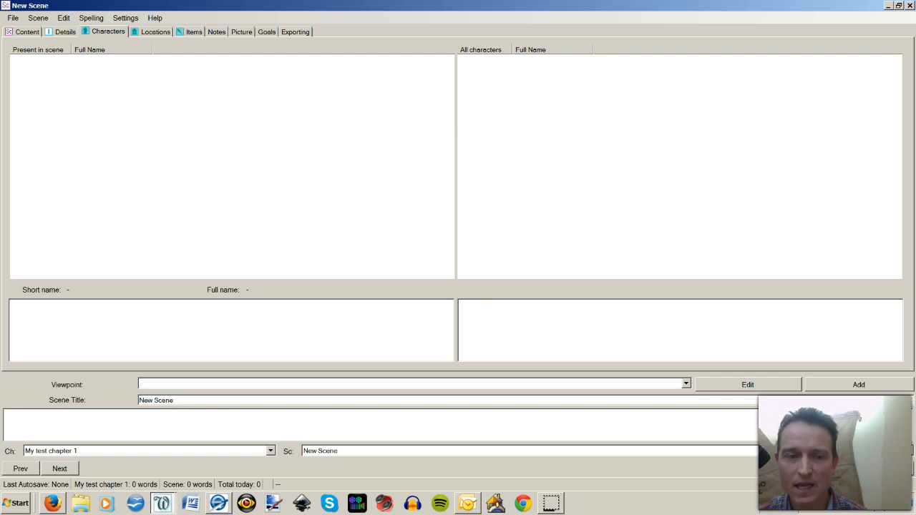
{"action": "left_click", "coordinate": [351, 384]}
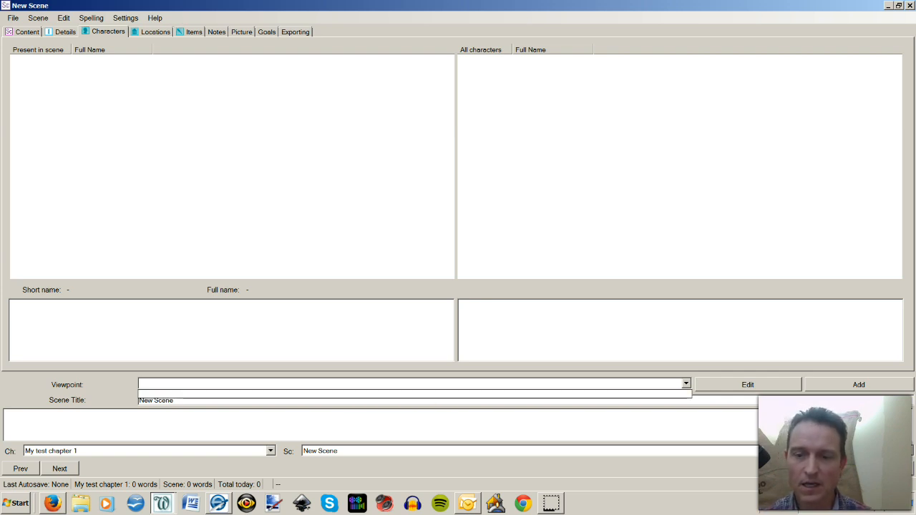
{"action": "left_click", "coordinate": [351, 385]}
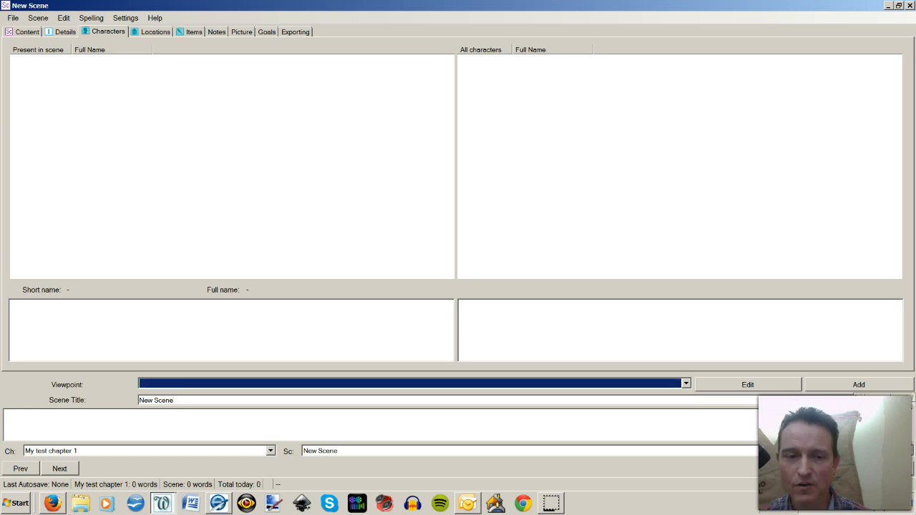
{"action": "left_click", "coordinate": [859, 385]}
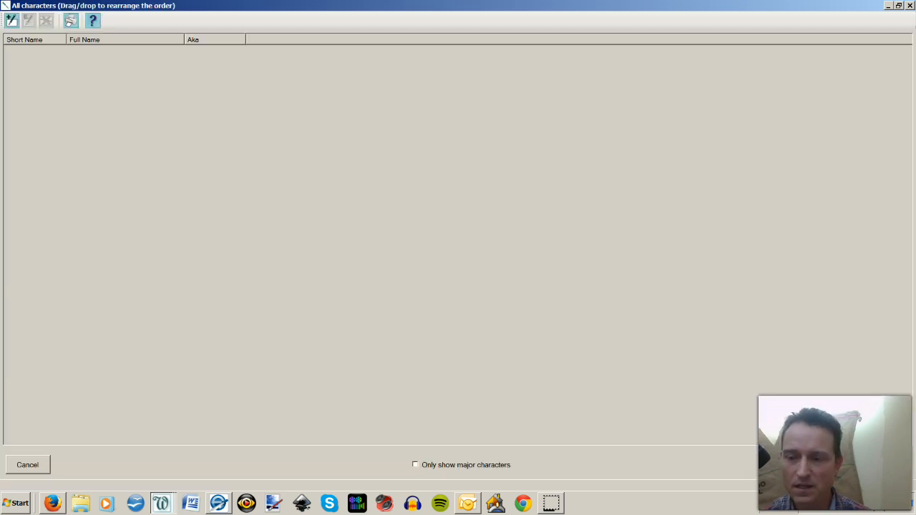
{"action": "left_click", "coordinate": [12, 20]}
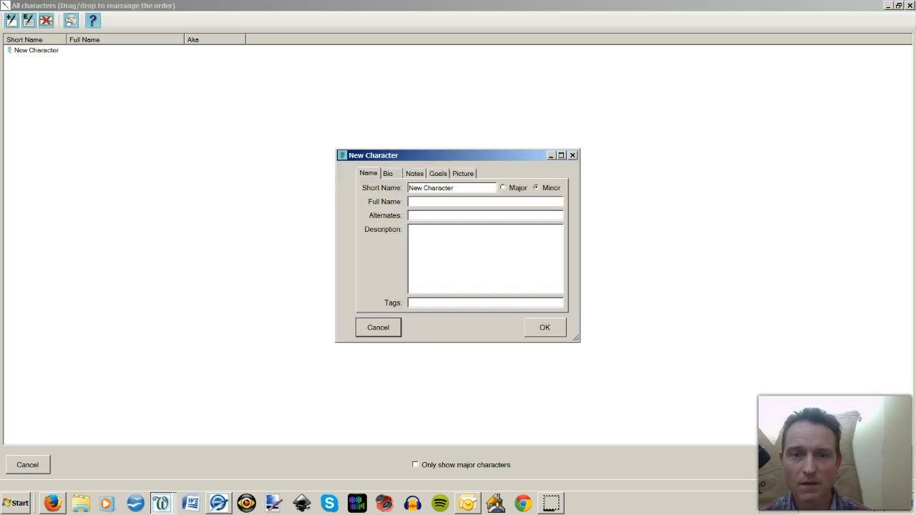
{"action": "type", "text": "Bill "}
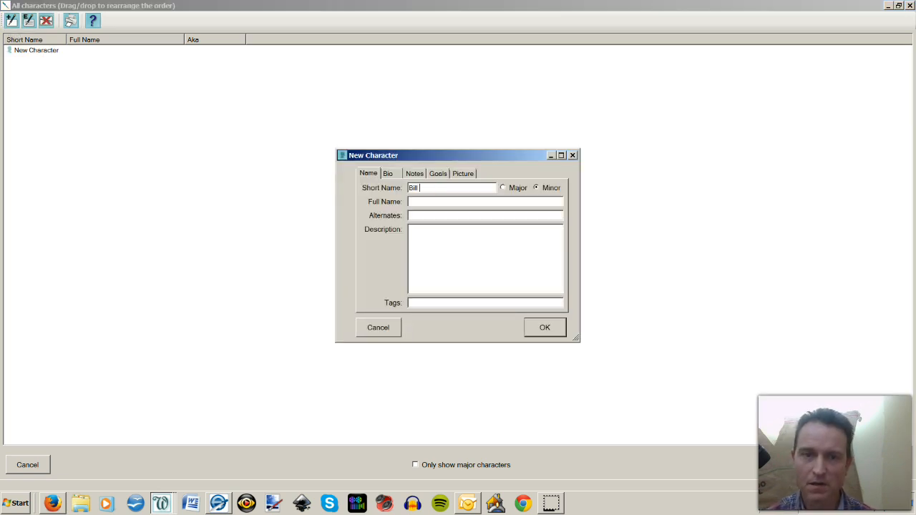
{"action": "type", "text": "Bob"}
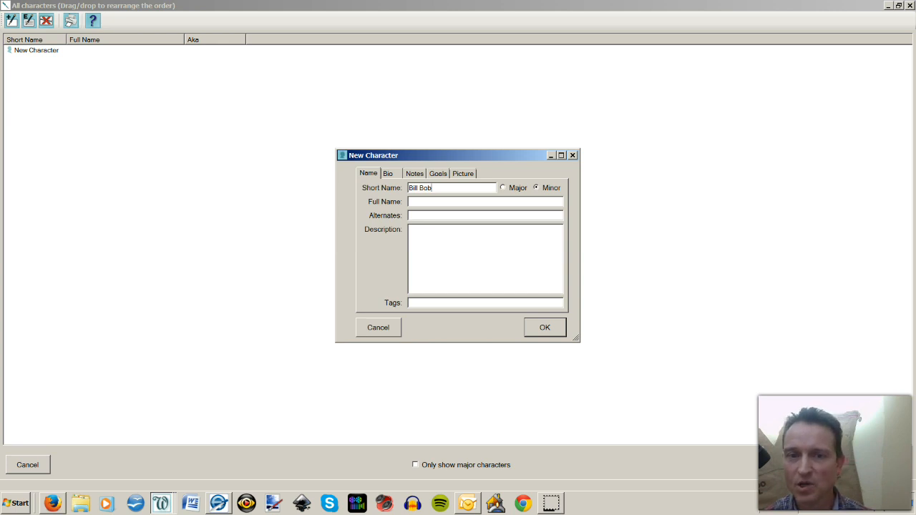
Look through the new character's Bio, Notes, Goals and Picture pages and save the character without adding another one.
{"action": "key", "text": "ctrl+Tab"}
{"action": "key", "text": "ctrl+Tab"}
{"action": "key", "text": "ctrl+Tab"}
{"action": "key", "text": "ctrl+Tab"}
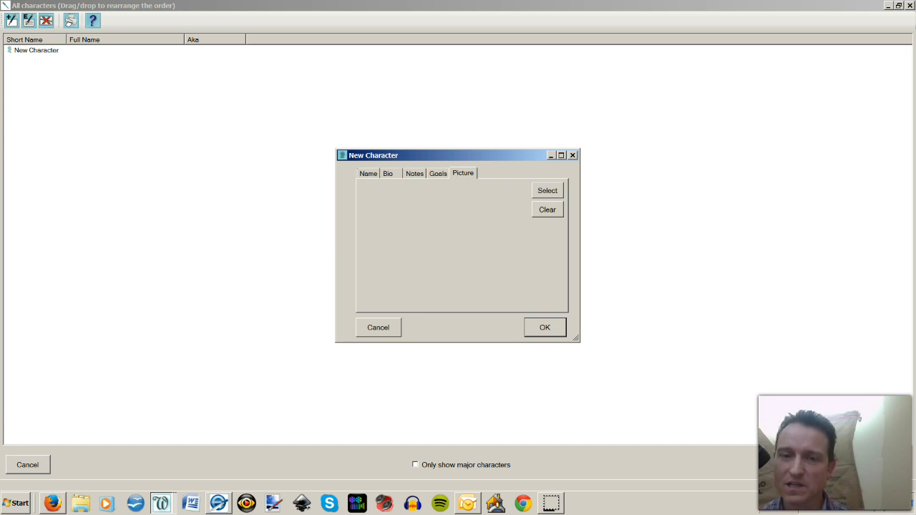
{"action": "key", "text": "ctrl+Tab"}
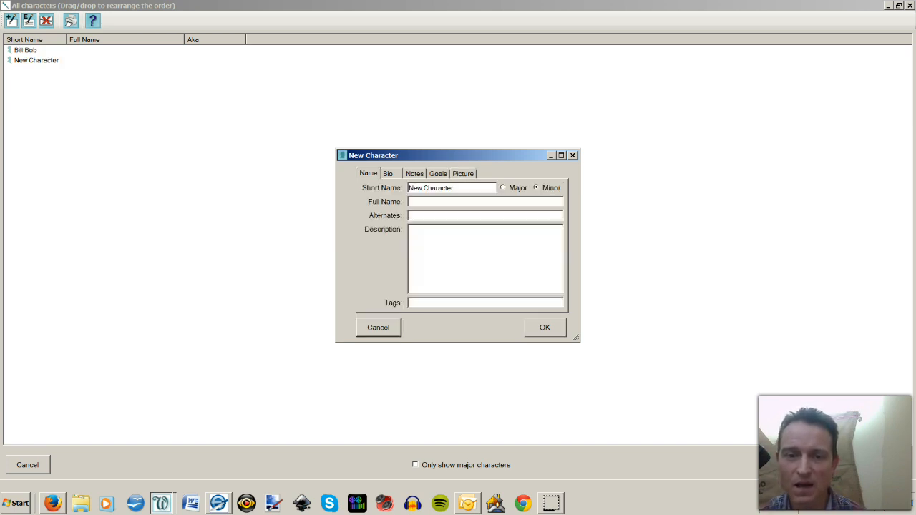
{"action": "key", "text": "Escape"}
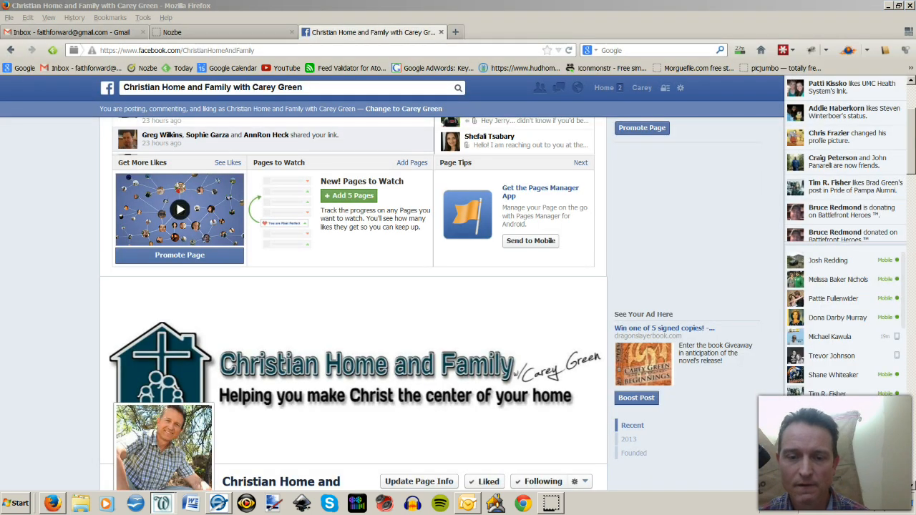
Return to the New Scene editor and set the new character as the scene's viewpoint.
{"action": "left_click", "coordinate": [163, 503]}
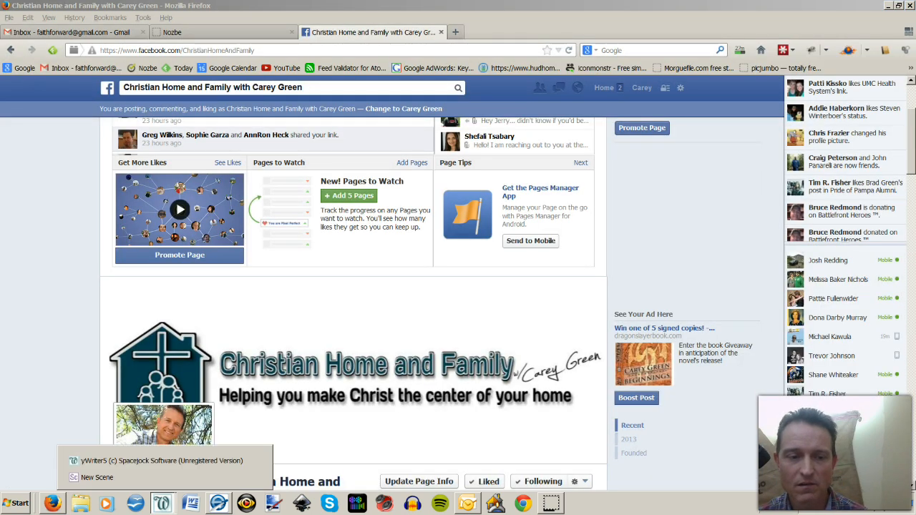
{"action": "left_click", "coordinate": [163, 477]}
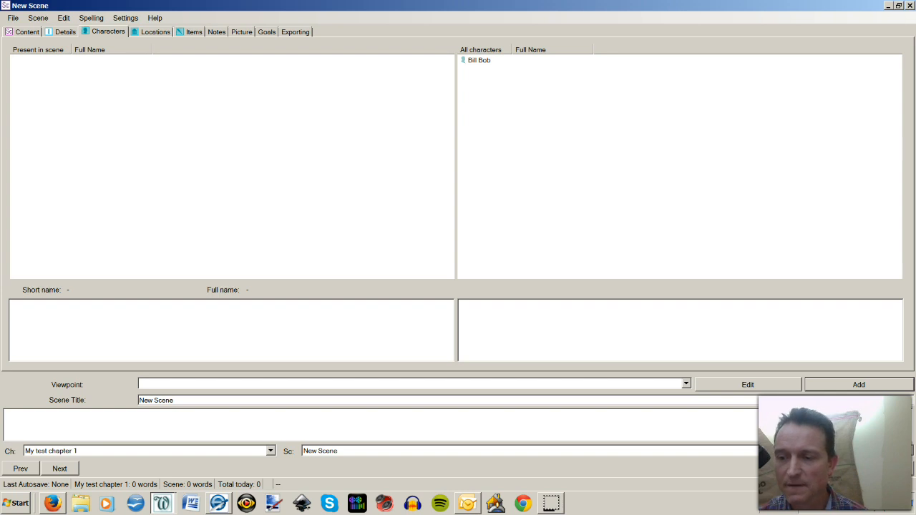
{"action": "left_click", "coordinate": [686, 385]}
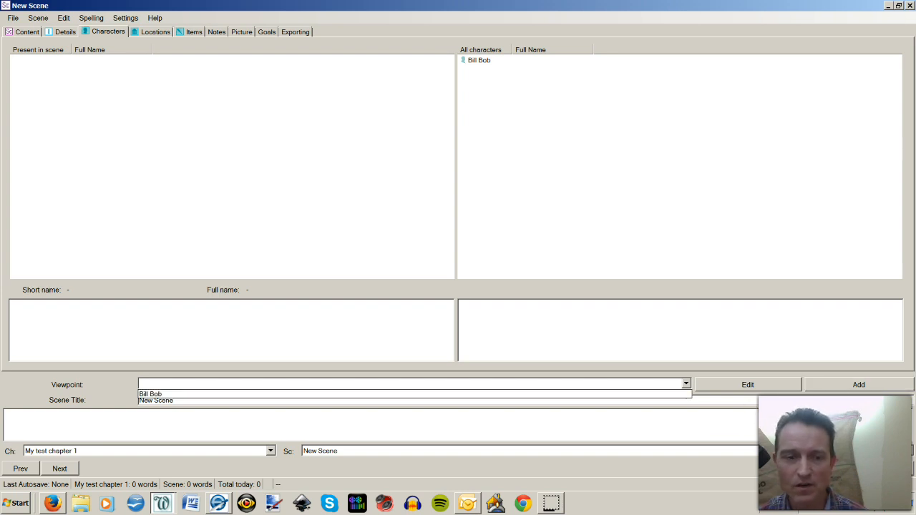
{"action": "left_click", "coordinate": [677, 395]}
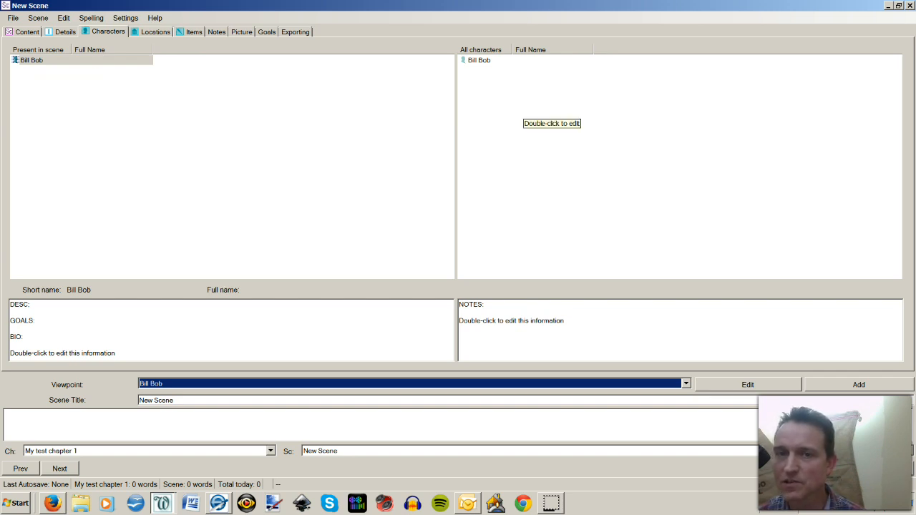
{"action": "left_click_drag", "start_coordinate": [502, 89], "coordinate": [455, 134]}
{"action": "left_click_drag", "start_coordinate": [520, 115], "coordinate": [459, 156]}
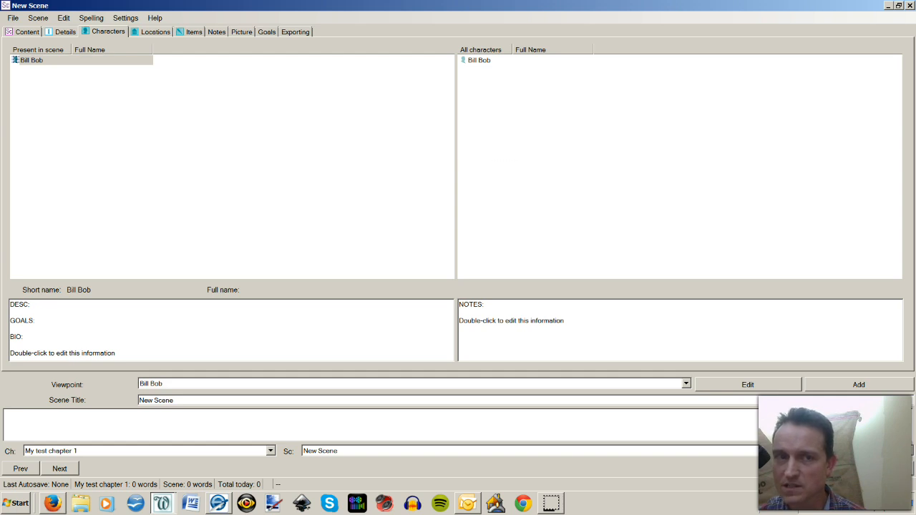
Begin the scene's content with an indented paragraph reading "This is chapter one. Chapter one usually comes before chapter two.".
{"action": "left_click", "coordinate": [27, 32]}
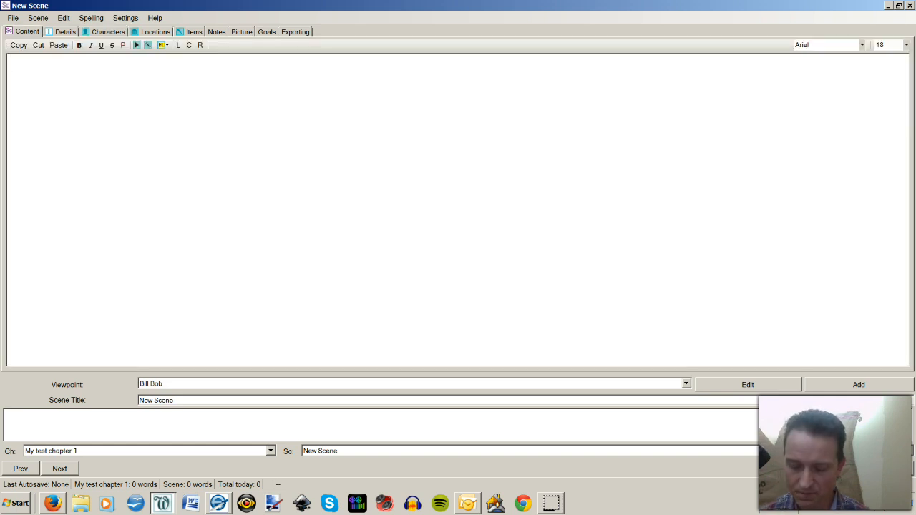
{"action": "key", "text": "Tab"}
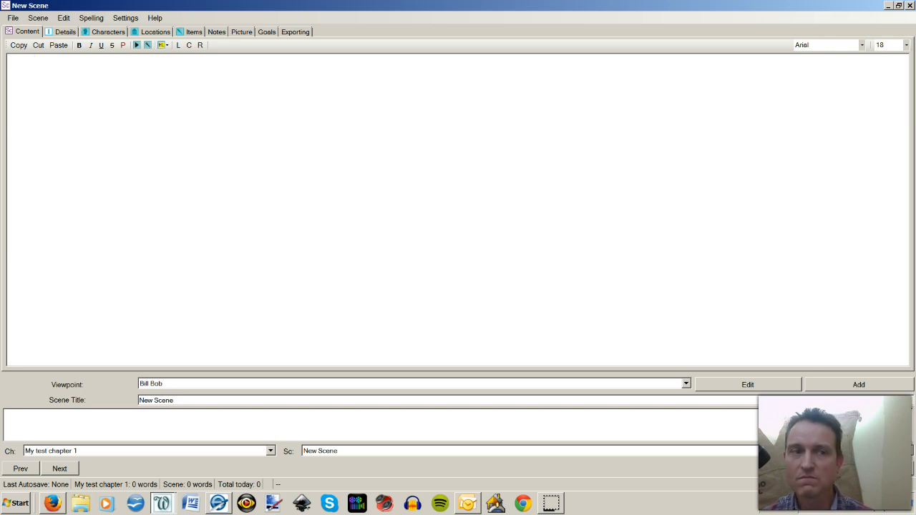
{"action": "type", "text": "This is "}
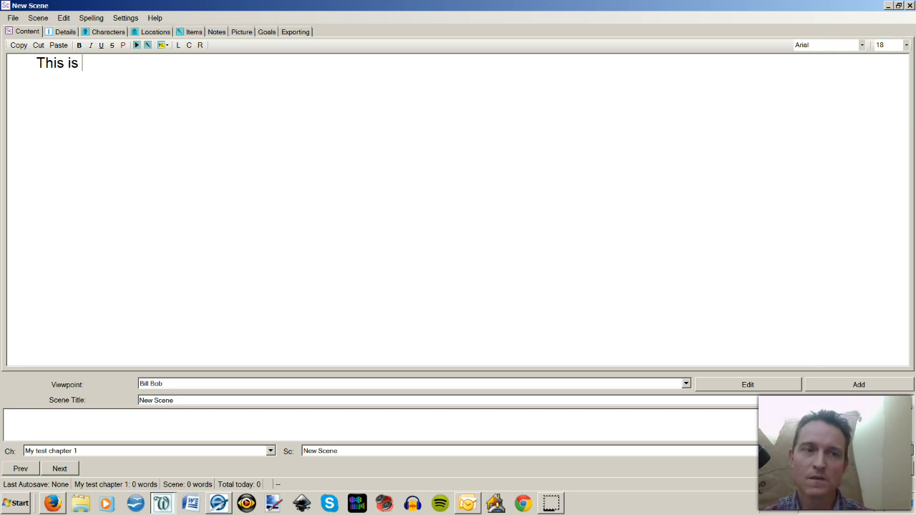
{"action": "type", "text": "chapter "}
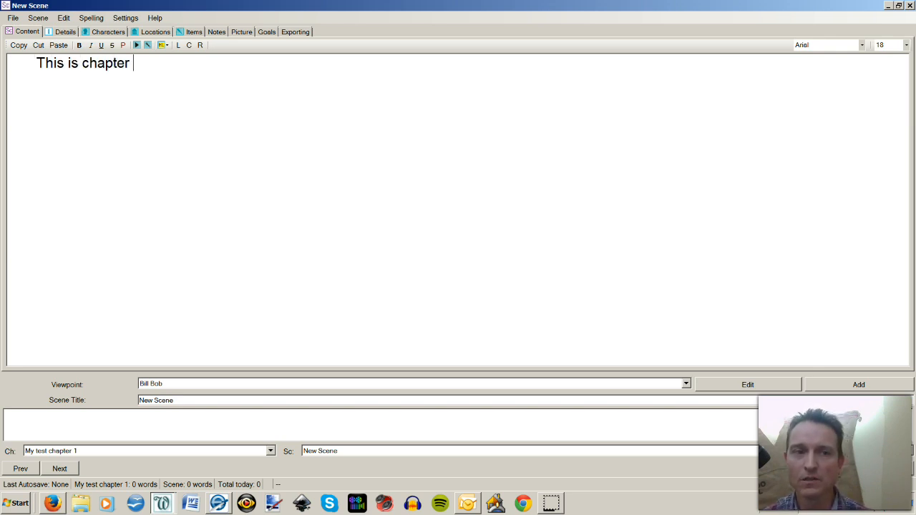
{"action": "type", "text": "one. Chapter one"}
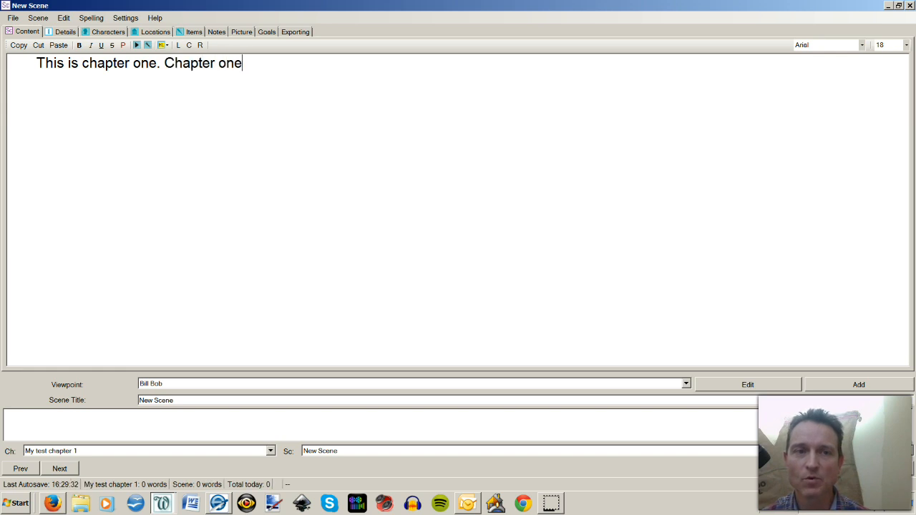
{"action": "type", "text": " usually comes b"}
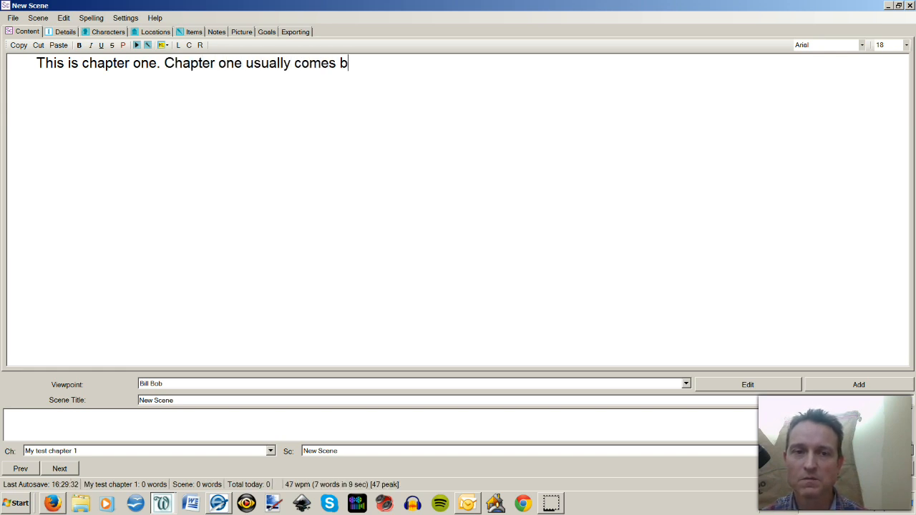
{"action": "type", "text": "efore chapter two. "}
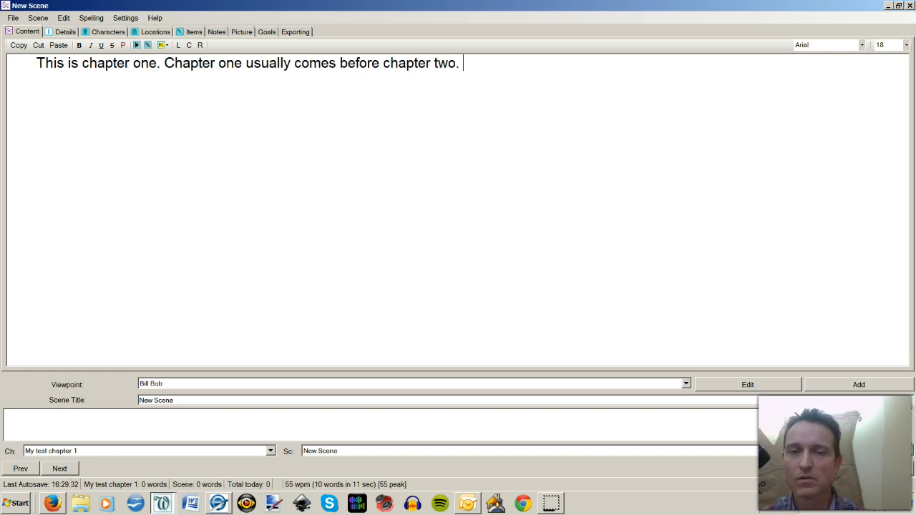
Continue the scene's paragraph with the sentence "When it doesn't it is usually called something else.".
{"action": "type", "text": "When it"}
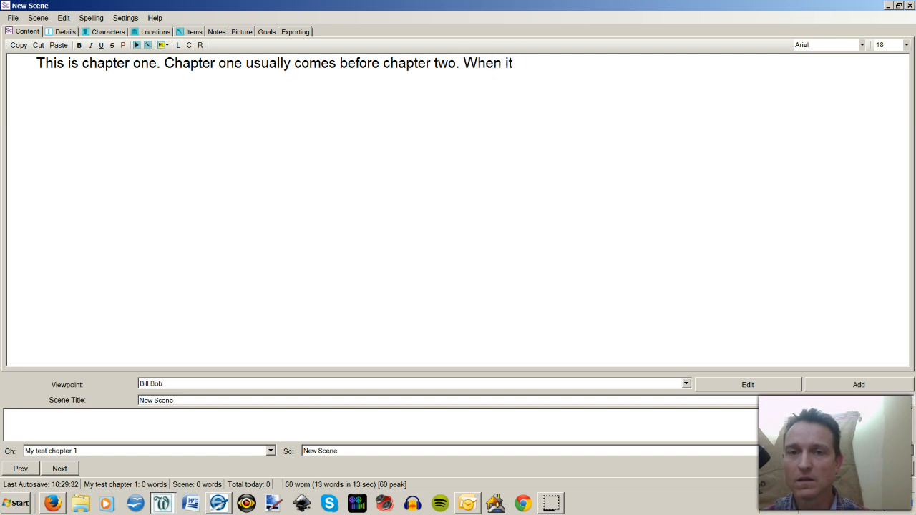
{"action": "type", "text": " doesn't it is us"}
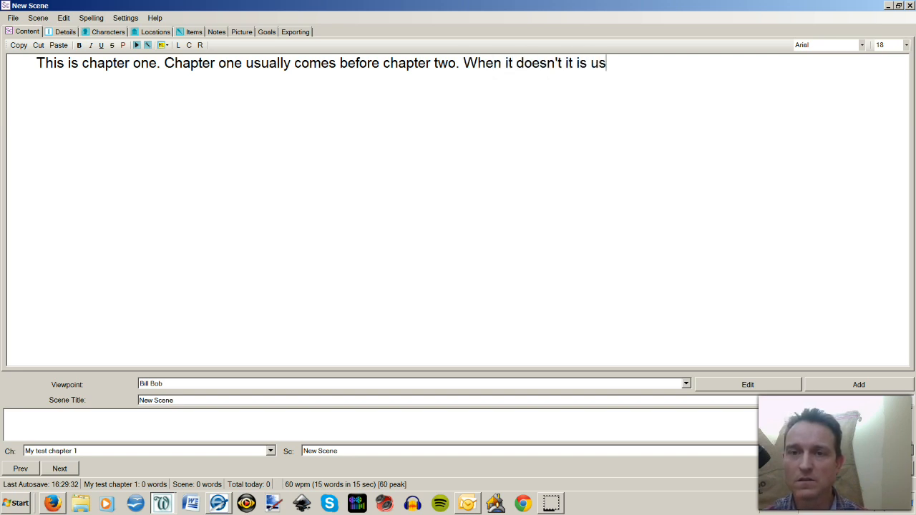
{"action": "type", "text": "uallyc alled"}
{"action": "key", "text": "BackSpace"}
{"action": "key", "text": "BackSpace"}
{"action": "key", "text": "BackSpace"}
{"action": "key", "text": "BackSpace"}
{"action": "key", "text": "BackSpace"}
{"action": "key", "text": "BackSpace"}
{"action": "key", "text": "BackSpace"}
{"action": "type", "text": "called "}
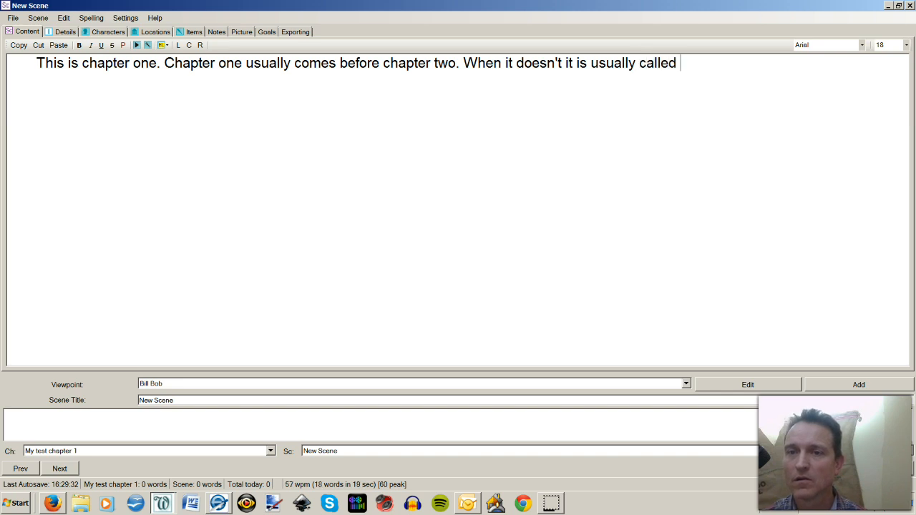
{"action": "type", "text": "something else."}
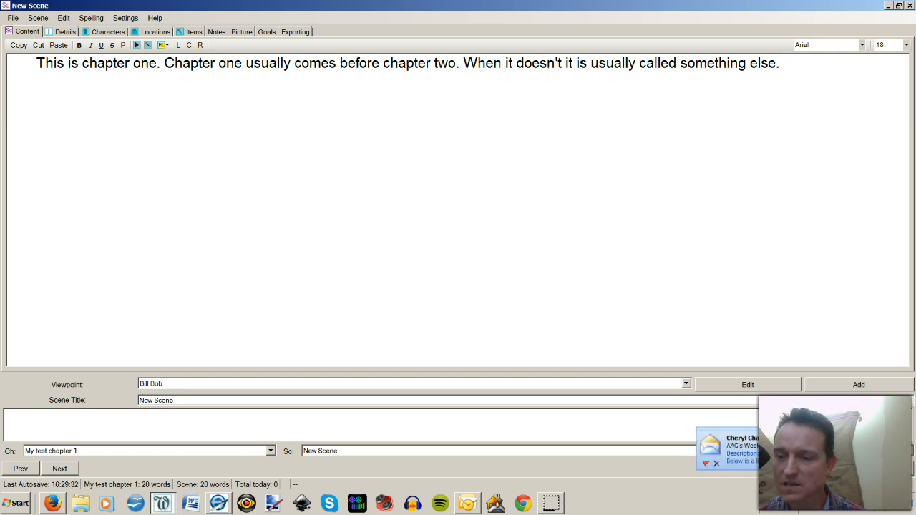
Close the scene editor and preview the content of New Scene in the project overview.
{"action": "left_click", "coordinate": [878, 433]}
{"action": "left_click", "coordinate": [878, 468]}
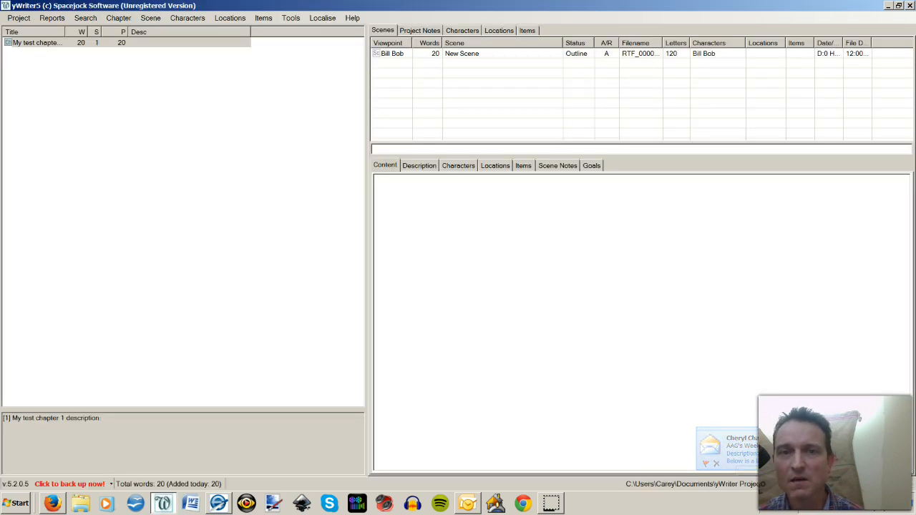
{"action": "left_click", "coordinate": [463, 53]}
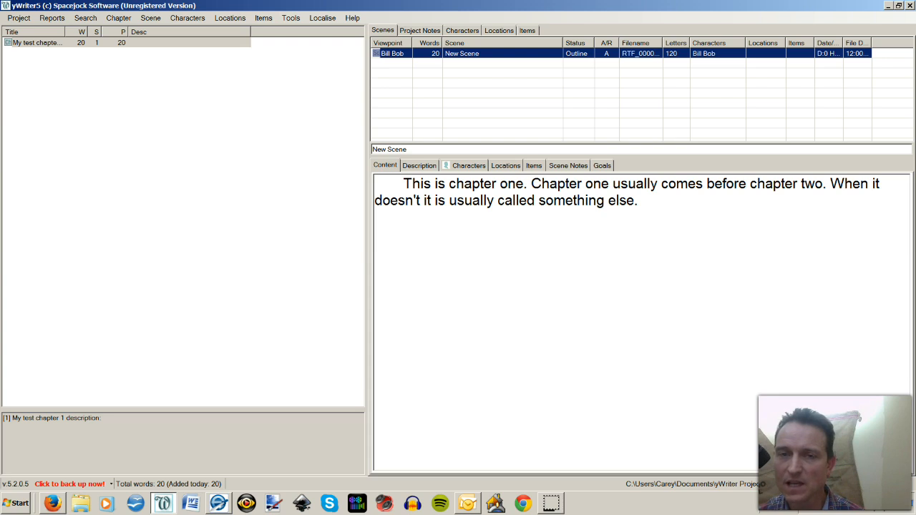
{"action": "left_click", "coordinate": [19, 18]}
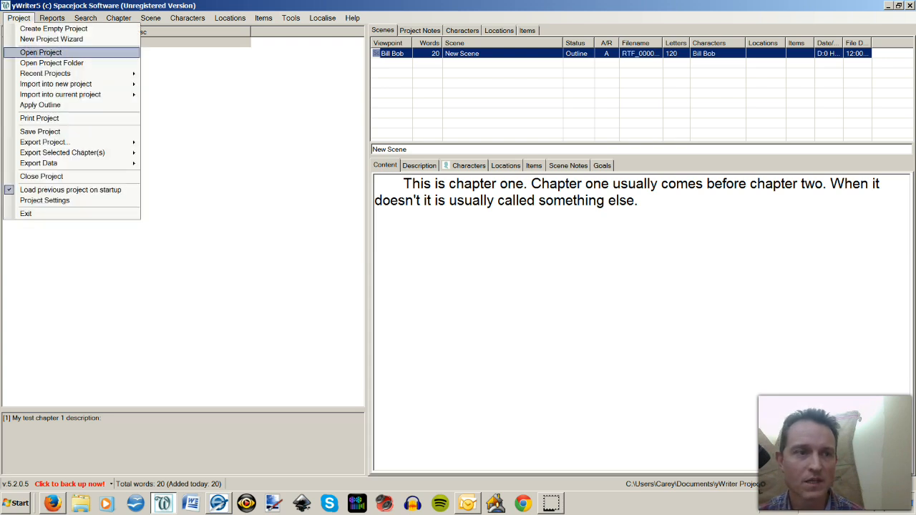
{"action": "left_click", "coordinate": [41, 52]}
{"action": "key", "text": "Return"}
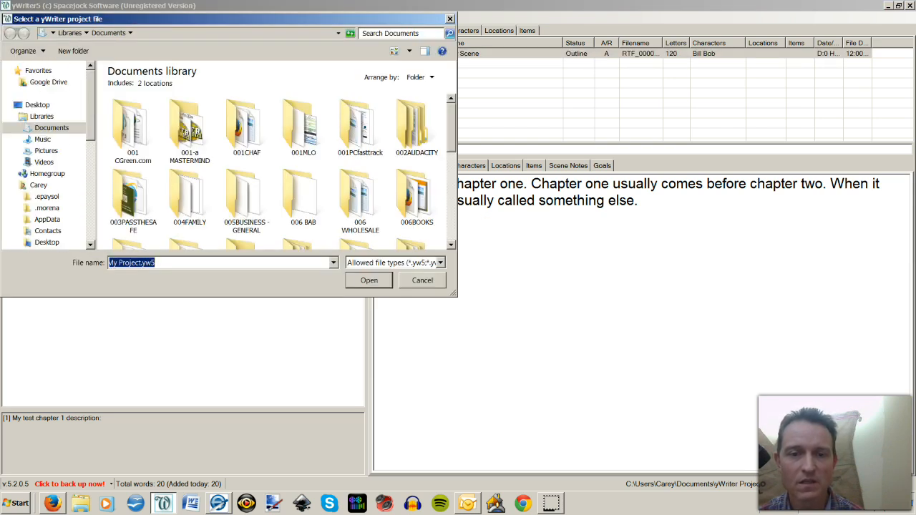
{"action": "key", "text": "Escape"}
Open the recent project "Dragon Slayer Beginnings", agreeing to save the current project first.
{"action": "left_click", "coordinate": [19, 18]}
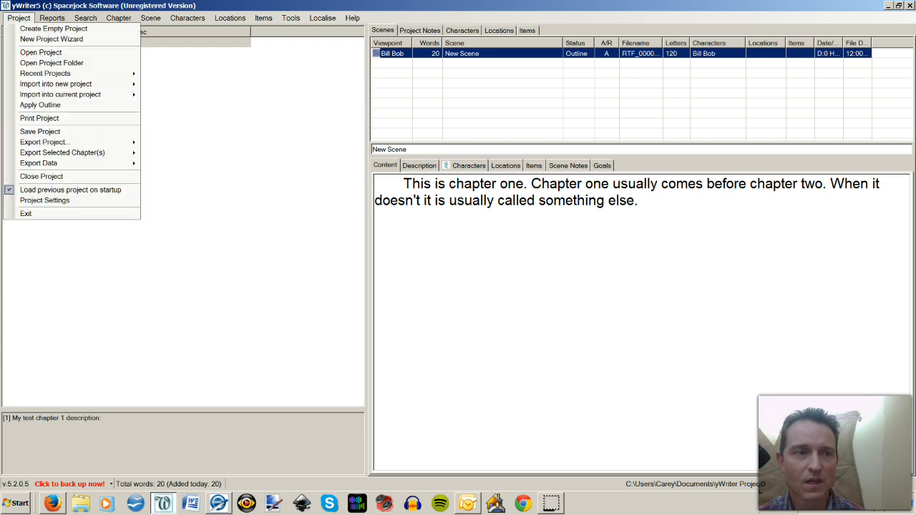
{"action": "mouse_move", "coordinate": [45, 73]}
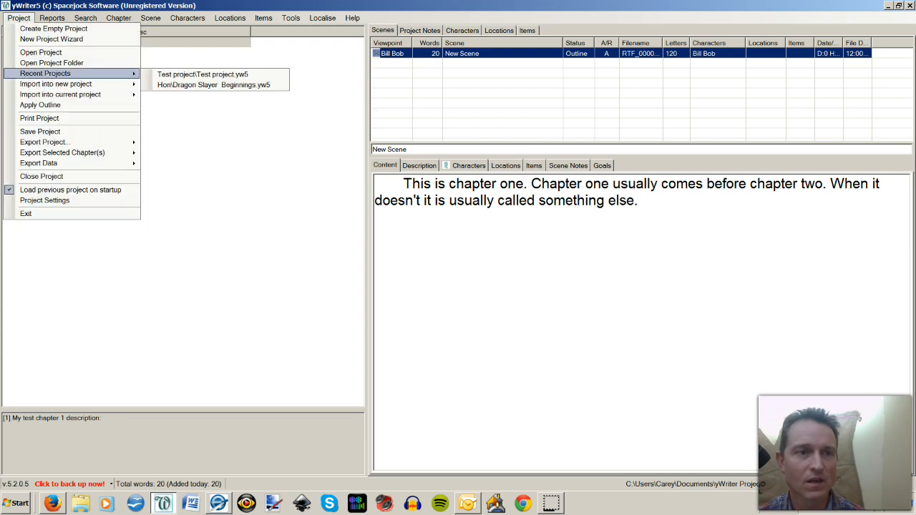
{"action": "left_click", "coordinate": [186, 74]}
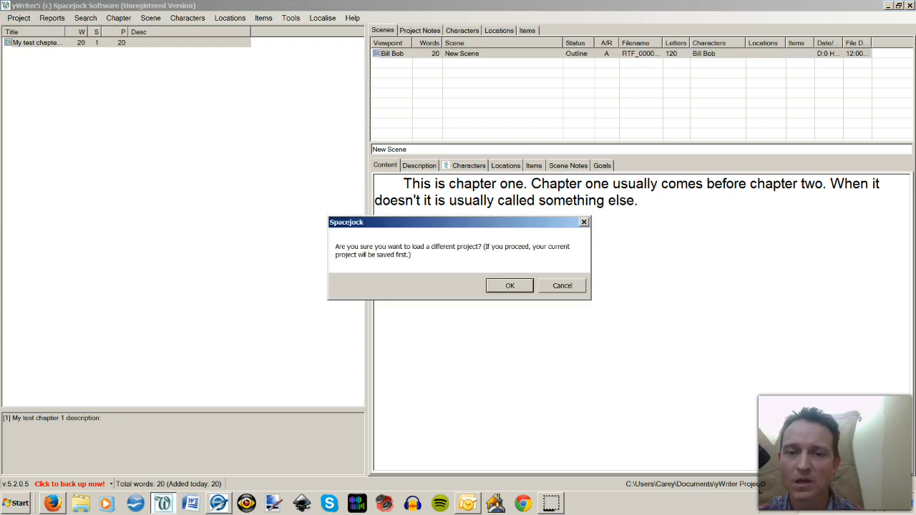
{"action": "key", "text": "Return"}
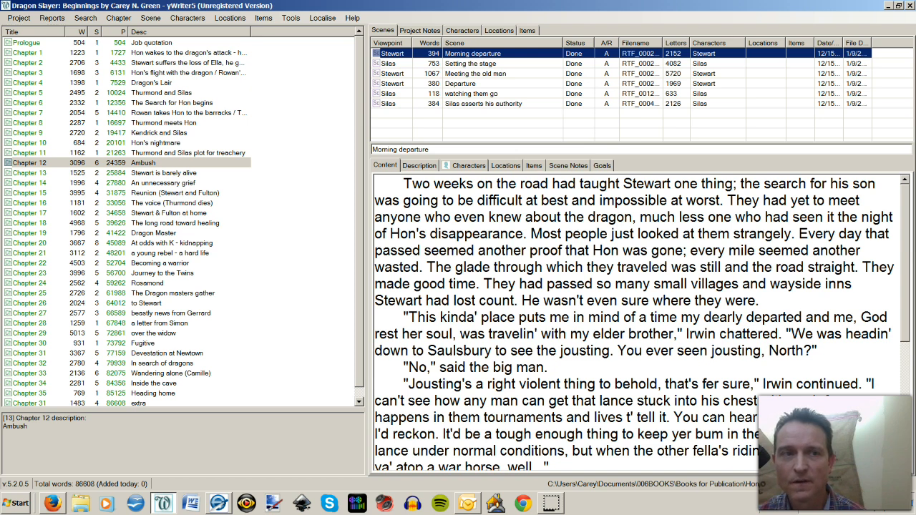
Select Chapter 12 in the chapter list and narrow the list's P column.
{"action": "left_click", "coordinate": [29, 163]}
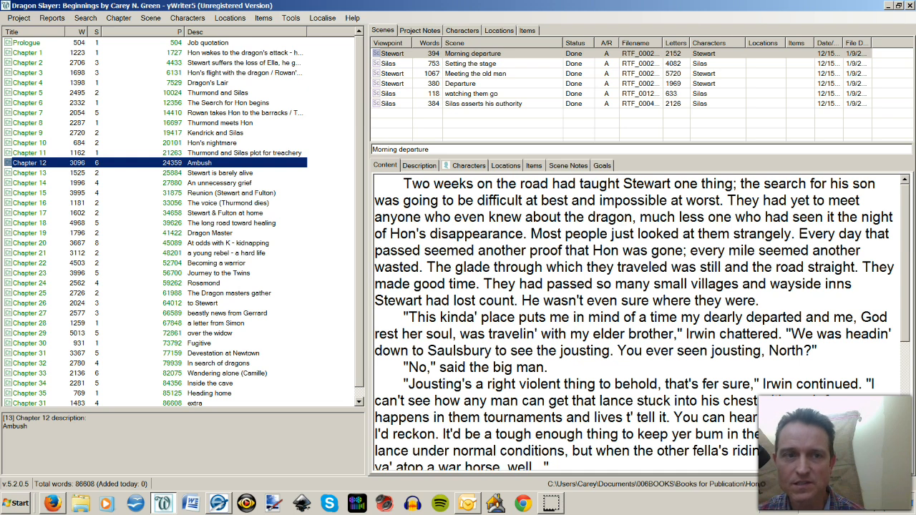
{"action": "left_click_drag", "start_coordinate": [183, 32], "coordinate": [127, 32]}
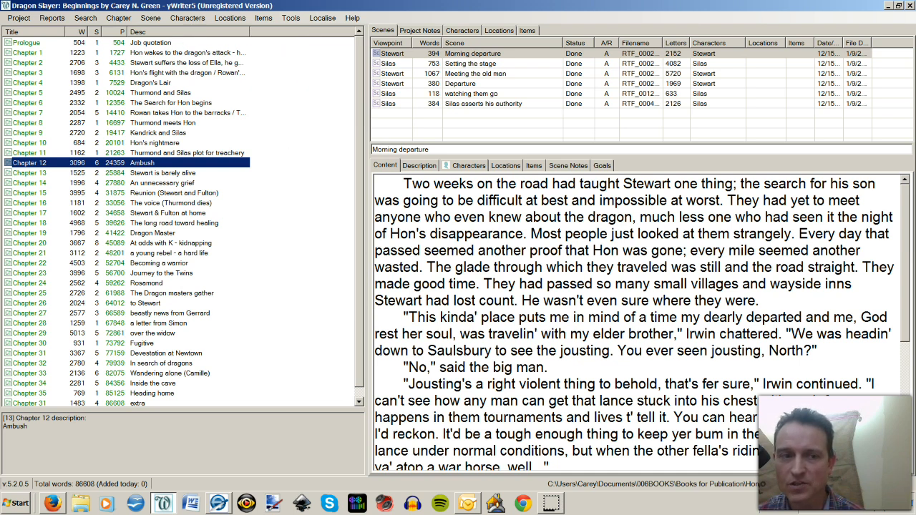